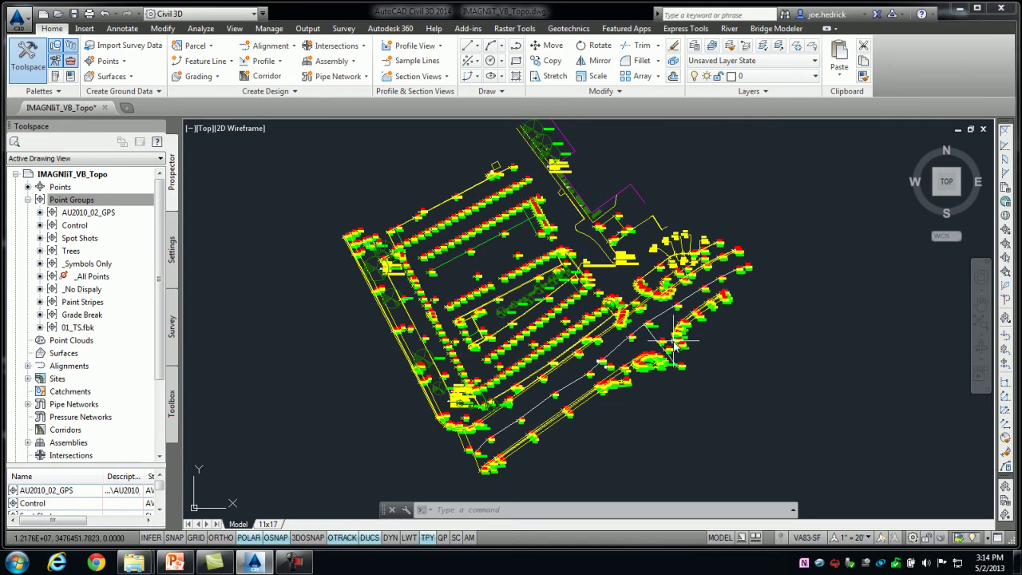
Examine the coded survey points and linework from the CR1/CR2 crown line junction at point 5182 northeast to the EA1 and BC1 curve
text(z)
key(Return)
click(600, 298)
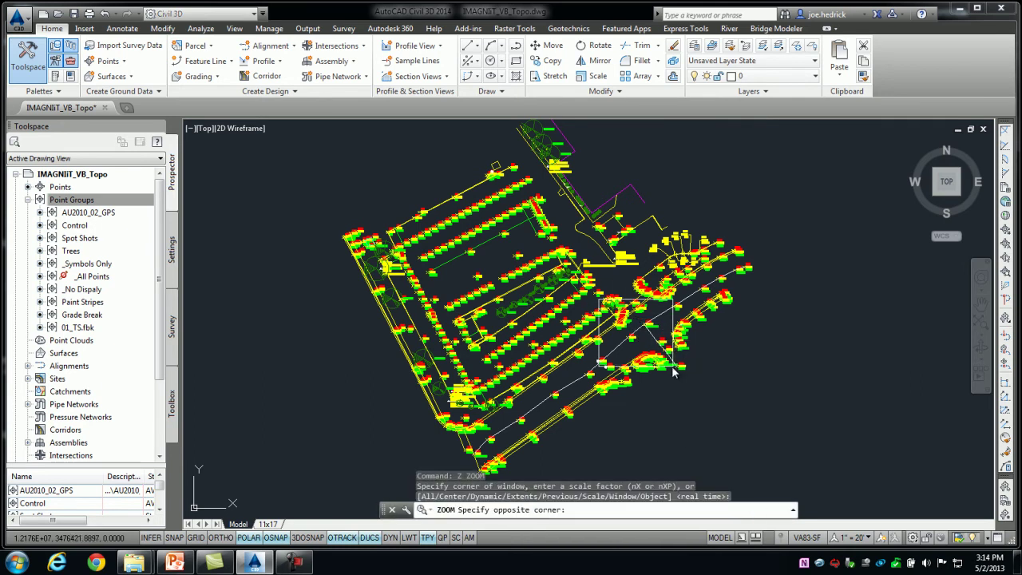
click(702, 381)
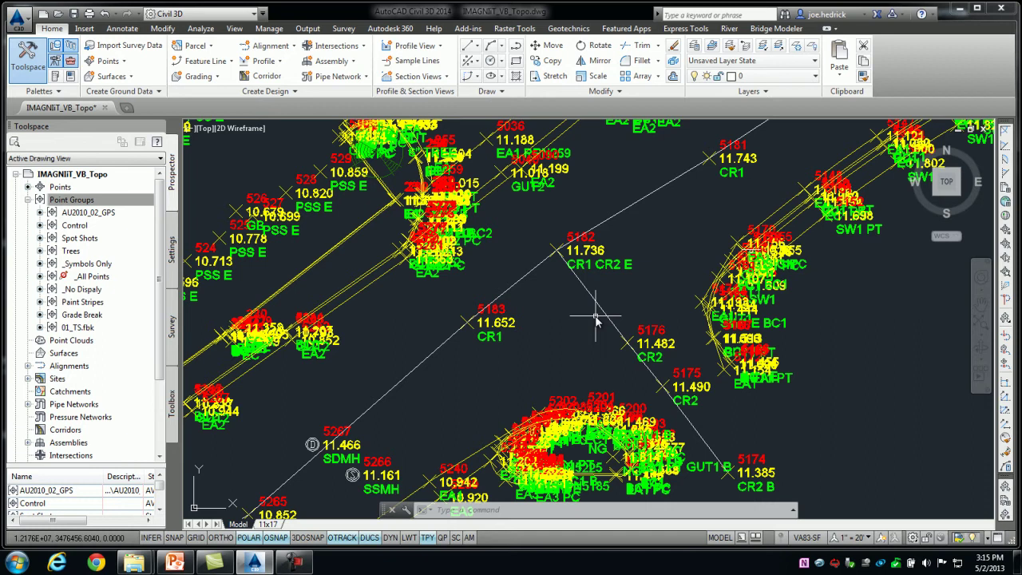
middle_drag(632, 202, 609, 444)
mouse_move(707, 243)
middle_down()
mouse_move(674, 254)
mouse_move(659, 415)
mouse_move(611, 429)
middle_up()
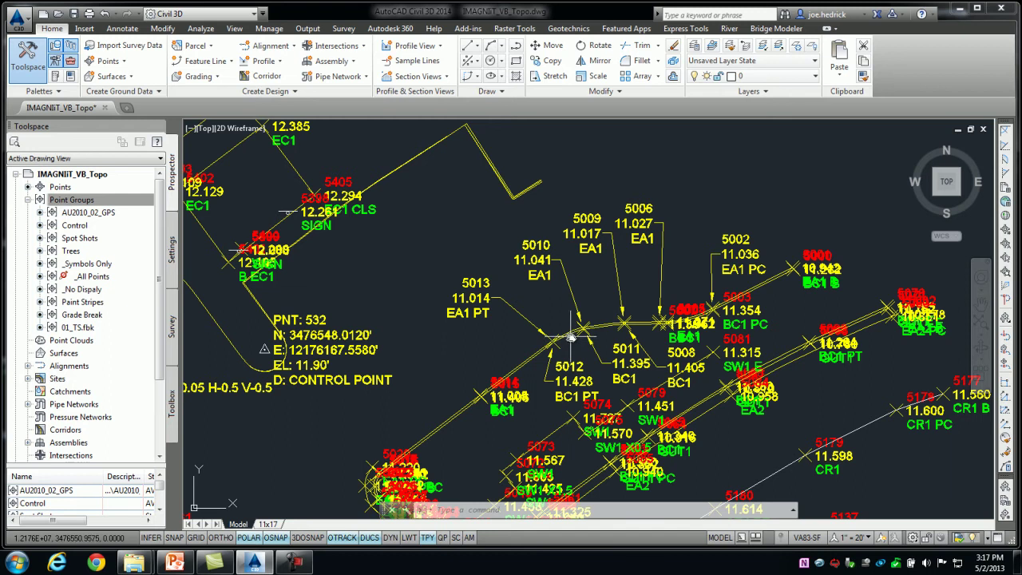
Inspect the description and linework at point 267, highlighting the BC figure to trace its outline around the tree island
mouse_move(317, 334)
middle_down()
mouse_move(709, 287)
mouse_move(789, 240)
middle_up()
middle_drag(595, 381, 688, 379)
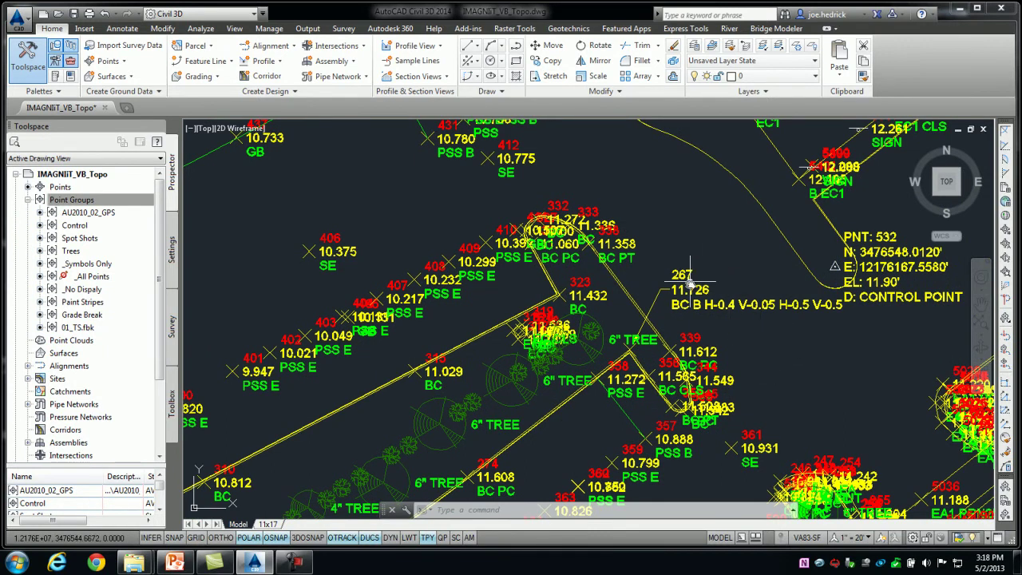
scroll(713, 313, up, 2)
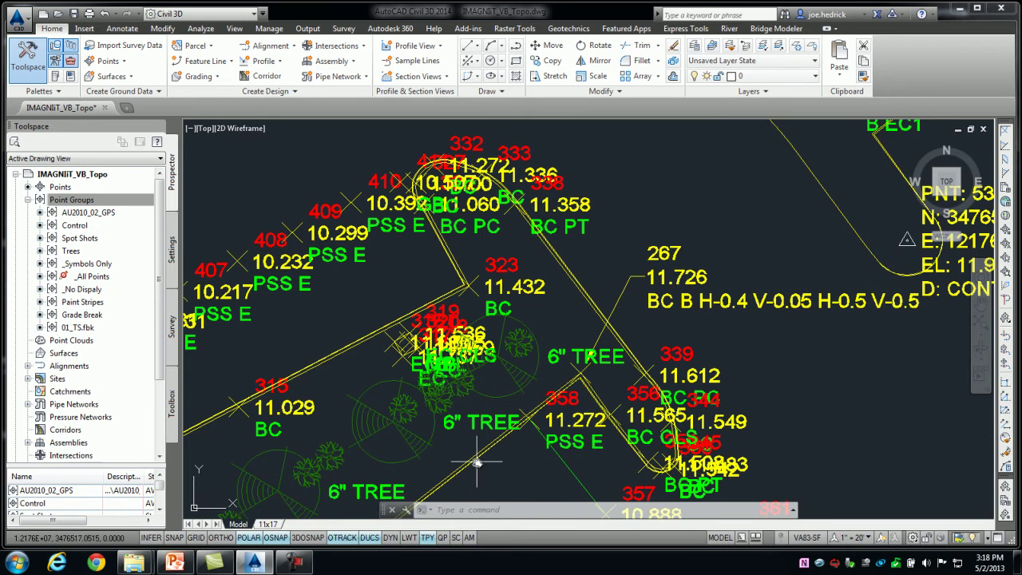
click(492, 442)
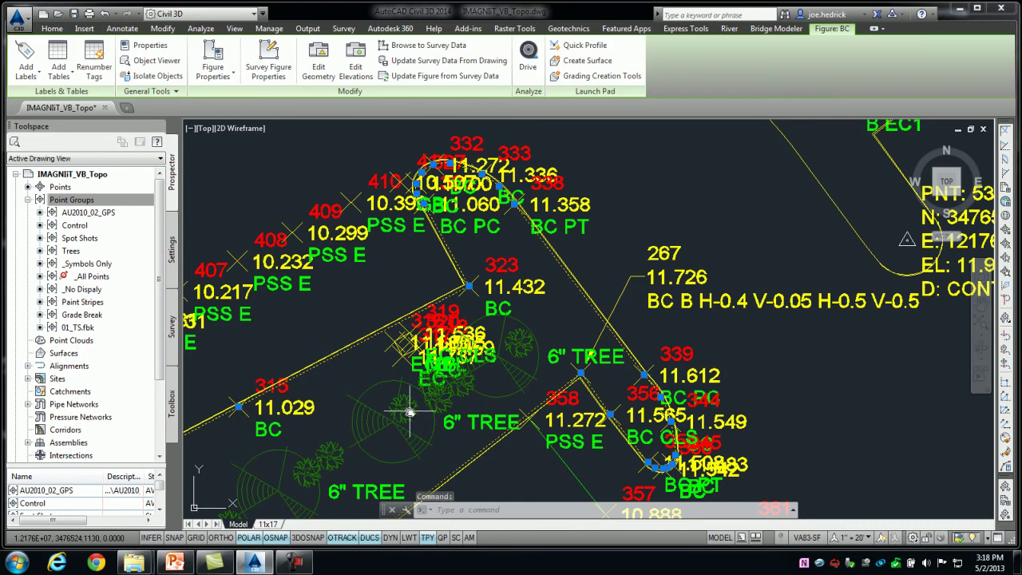
scroll(504, 318, down, 3)
scroll(595, 288, down, 3)
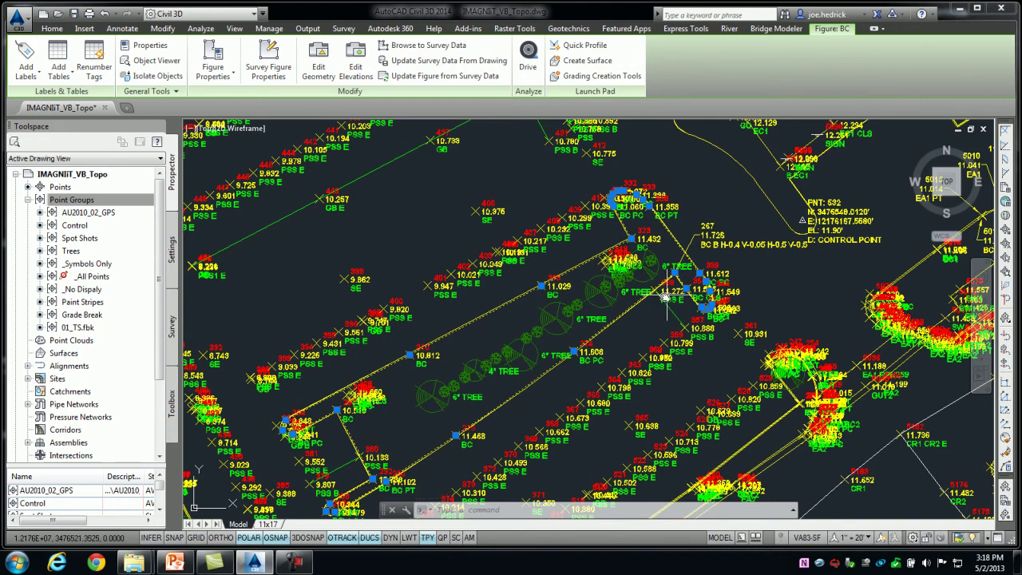
scroll(695, 274, up, 4)
mouse_move(695, 274)
middle_down()
mouse_move(631, 307)
mouse_move(624, 331)
middle_up()
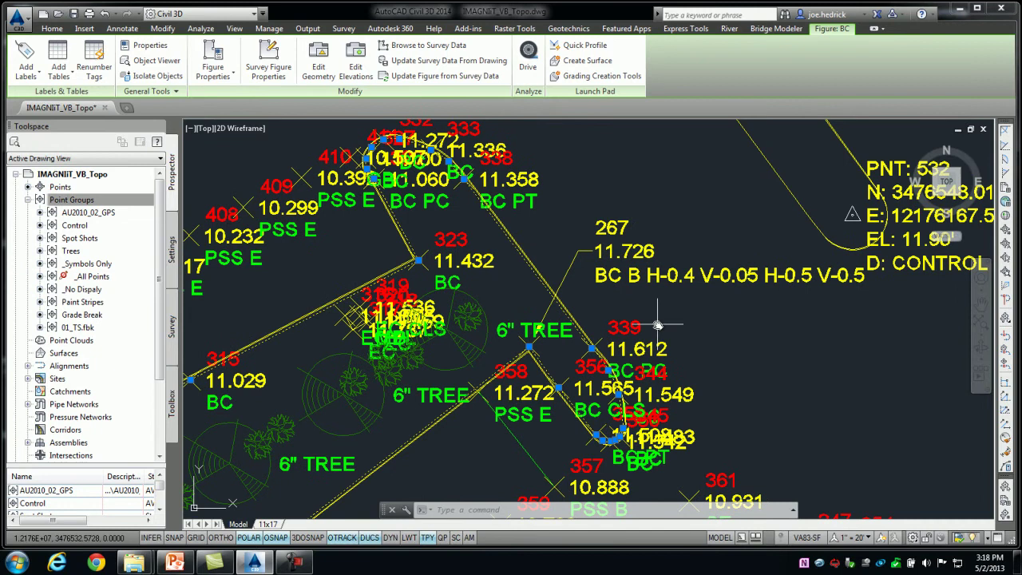
key(Escape)
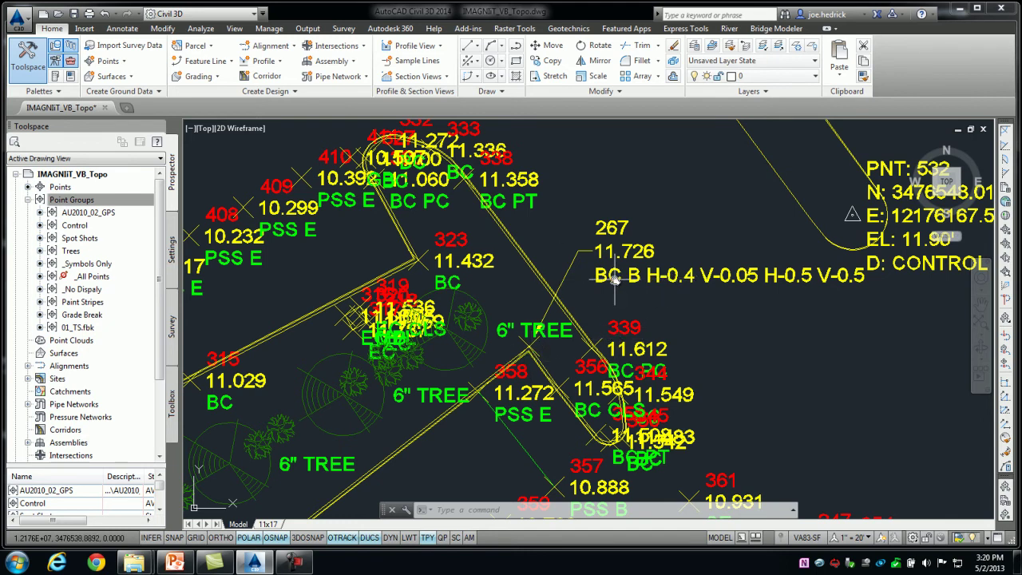
Highlight the base BC figure along the island's southeast edge and examine it up close at point 274
middle_drag(450, 436, 570, 345)
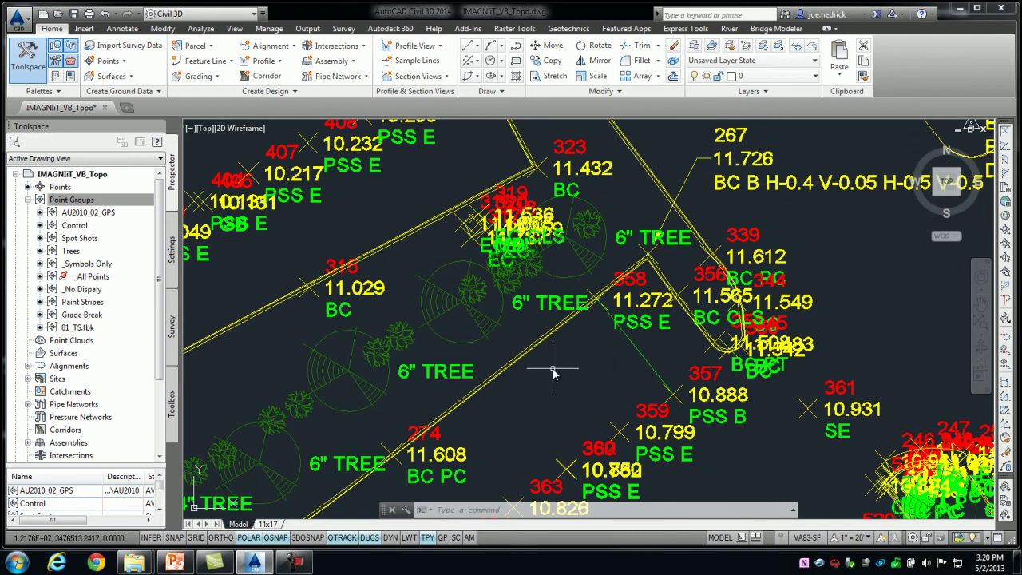
mouse_move(478, 435)
middle_down()
mouse_move(527, 379)
mouse_move(529, 359)
middle_up()
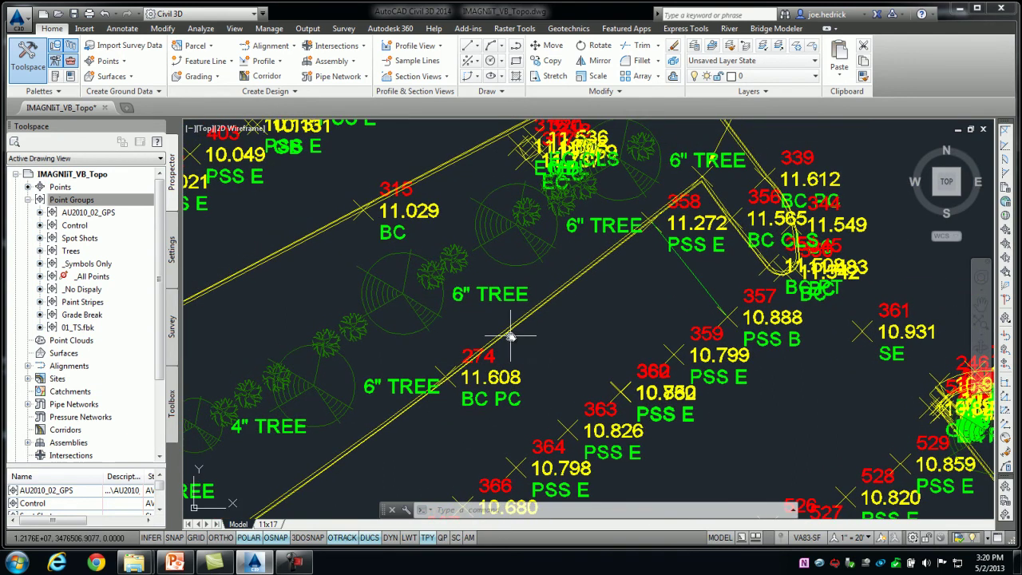
click(502, 330)
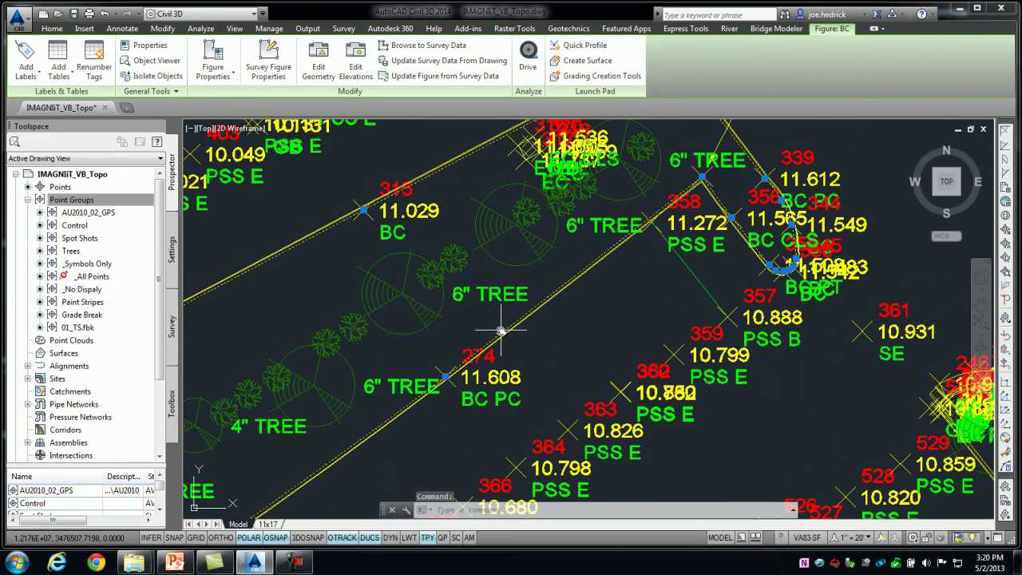
scroll(515, 339, up, 6)
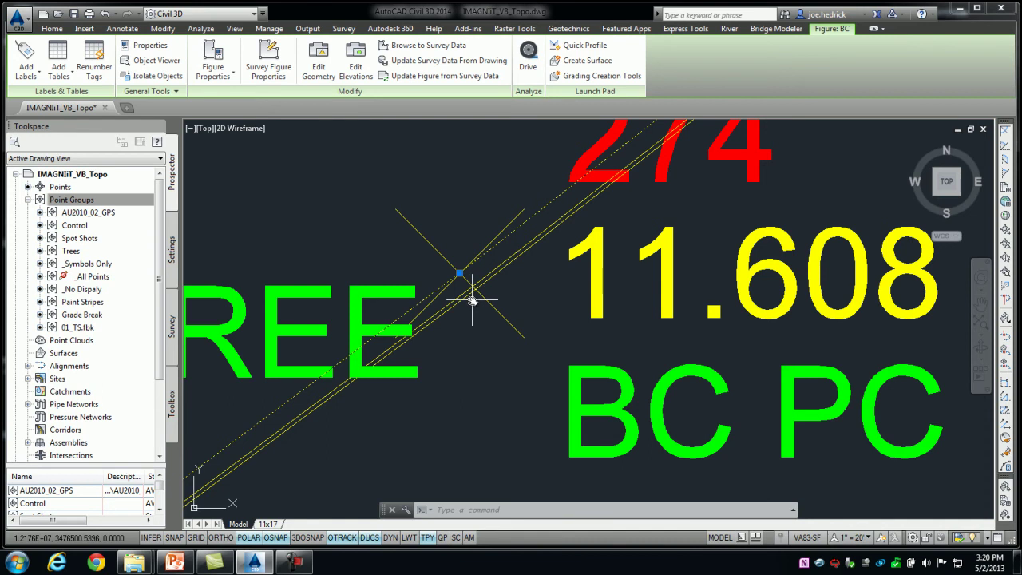
key(Escape)
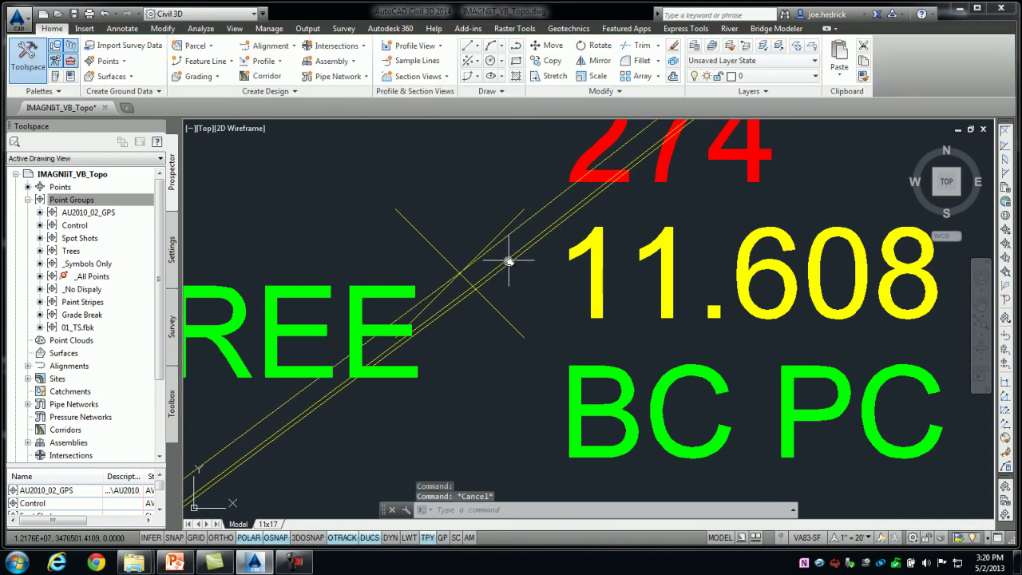
Highlight the offset curb figures together with the base BC figure and compare their spacing at points 274 and 275
click(507, 261)
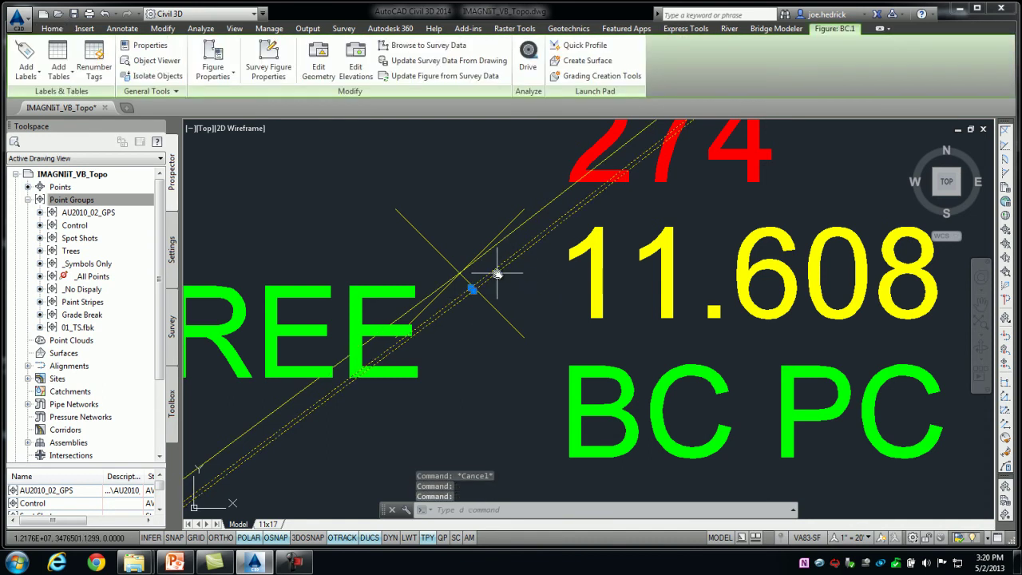
click(549, 214)
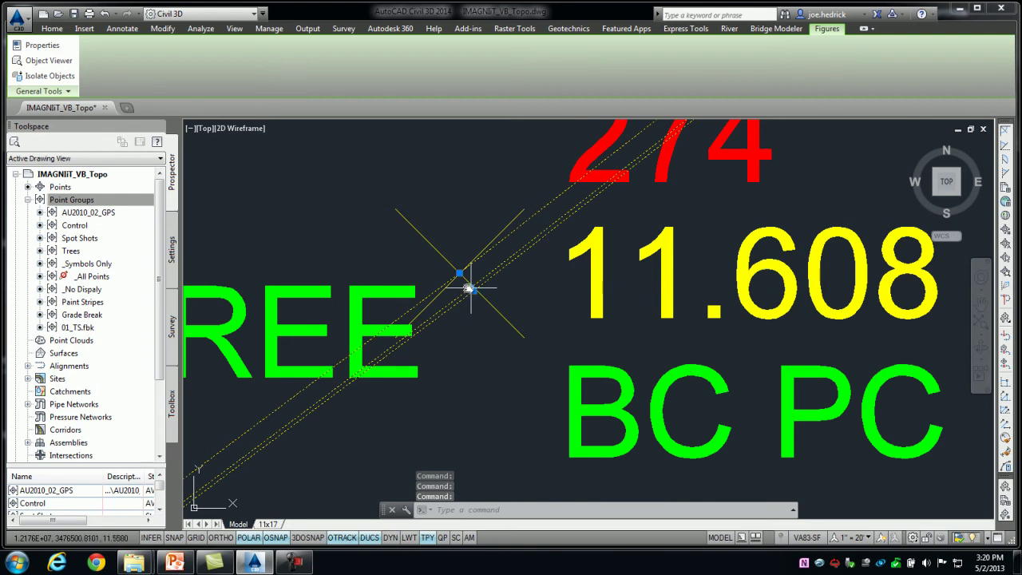
mouse_move(442, 368)
middle_down()
mouse_move(532, 354)
mouse_move(604, 309)
mouse_move(559, 360)
mouse_move(623, 330)
mouse_move(484, 327)
middle_up()
scroll(530, 356, down, 2)
scroll(484, 327, down, 3)
mouse_move(620, 372)
middle_down()
mouse_move(499, 345)
mouse_move(543, 327)
middle_up()
scroll(525, 330, up, 3)
scroll(524, 328, up, 3)
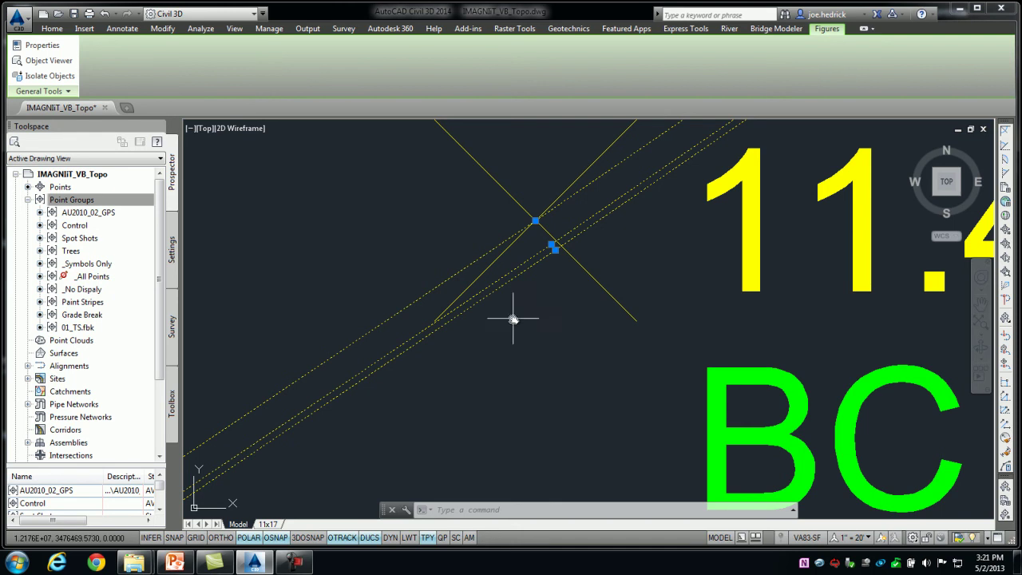
scroll(518, 340, down, 6)
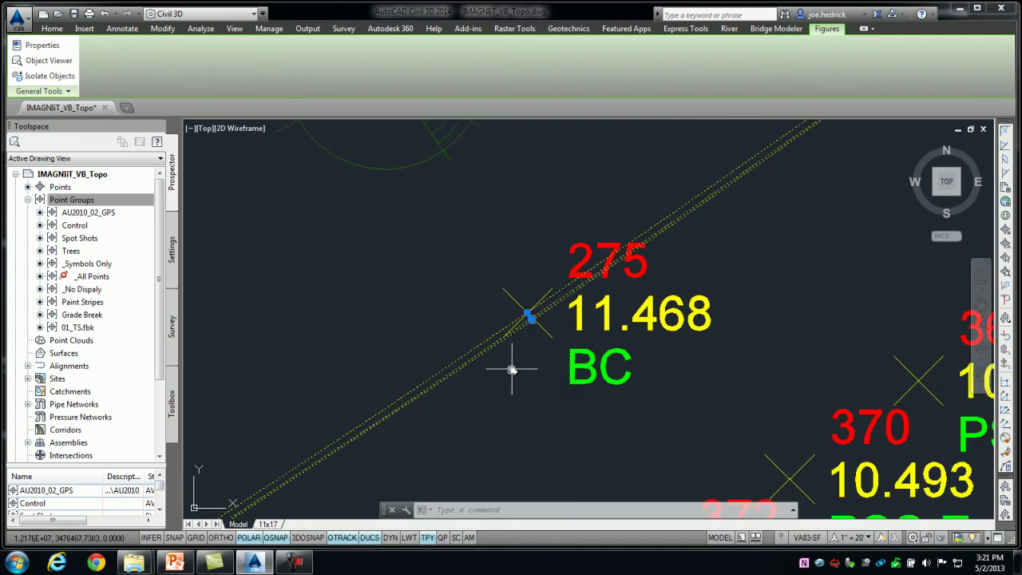
key(Escape)
Select the BC figure and its offsets near point 280 and inspect the curb lines in 3D in the Object Viewer, closing it when finished
middle_drag(533, 391, 701, 290)
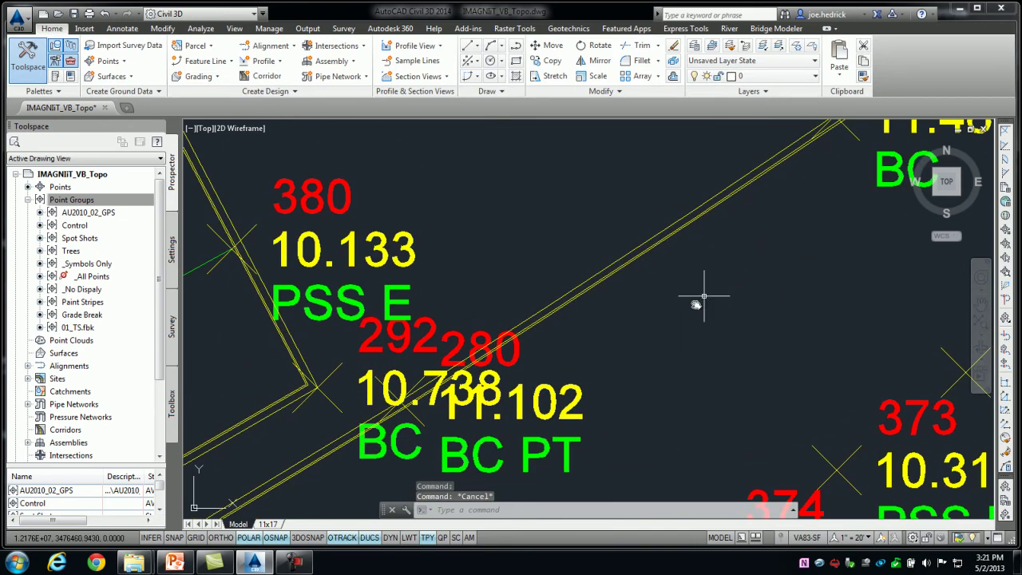
click(650, 285)
click(612, 260)
click(611, 238)
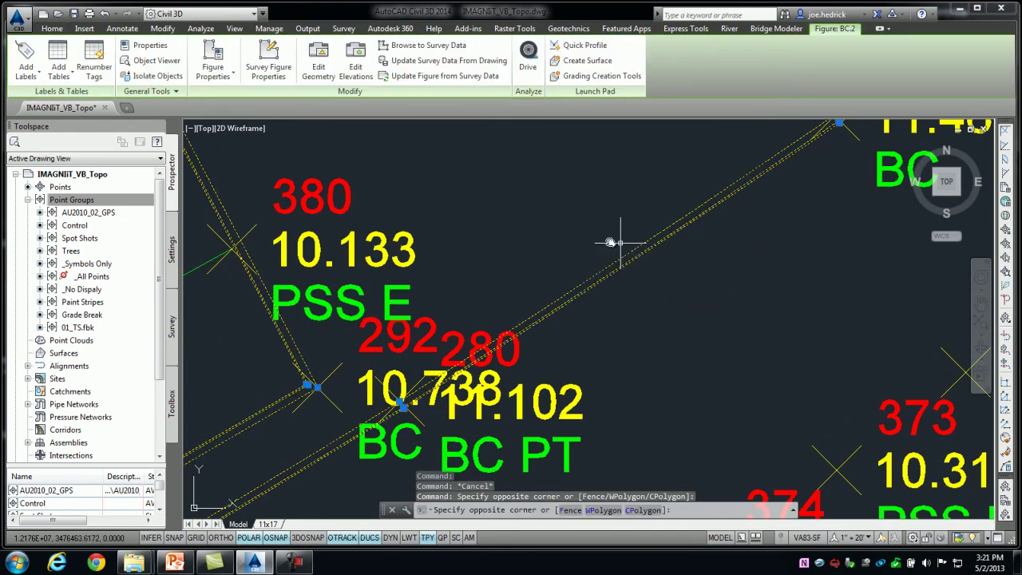
click(612, 267)
right_click(612, 267)
click(653, 393)
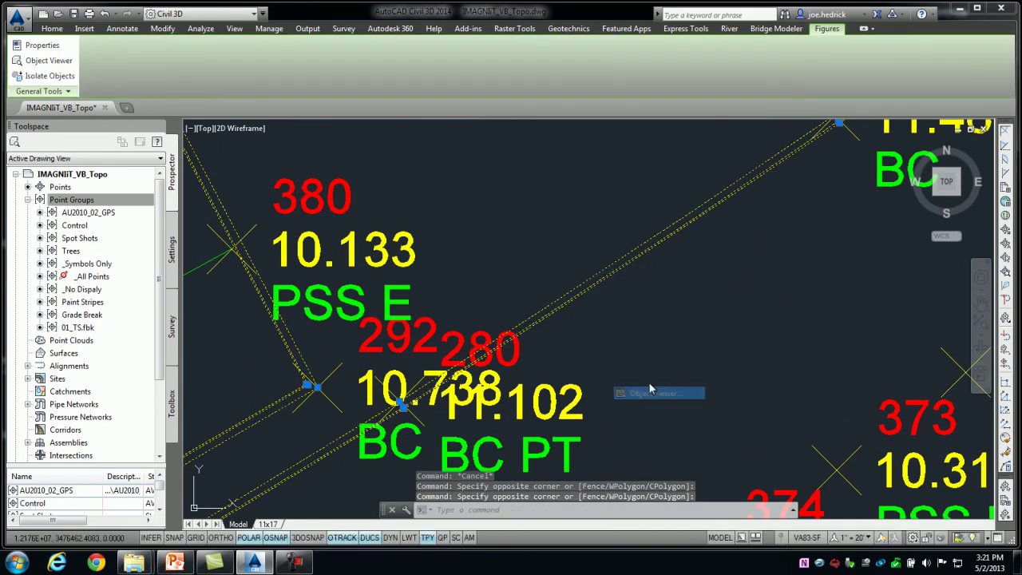
drag(486, 338, 577, 328)
scroll(463, 309, up, 5)
middle_drag(577, 328, 603, 329)
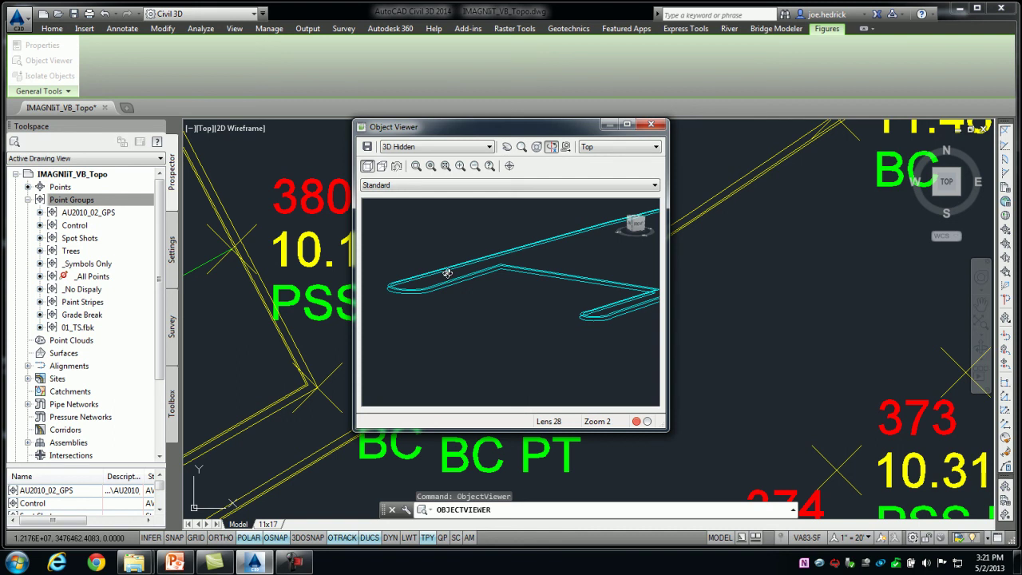
click(681, 265)
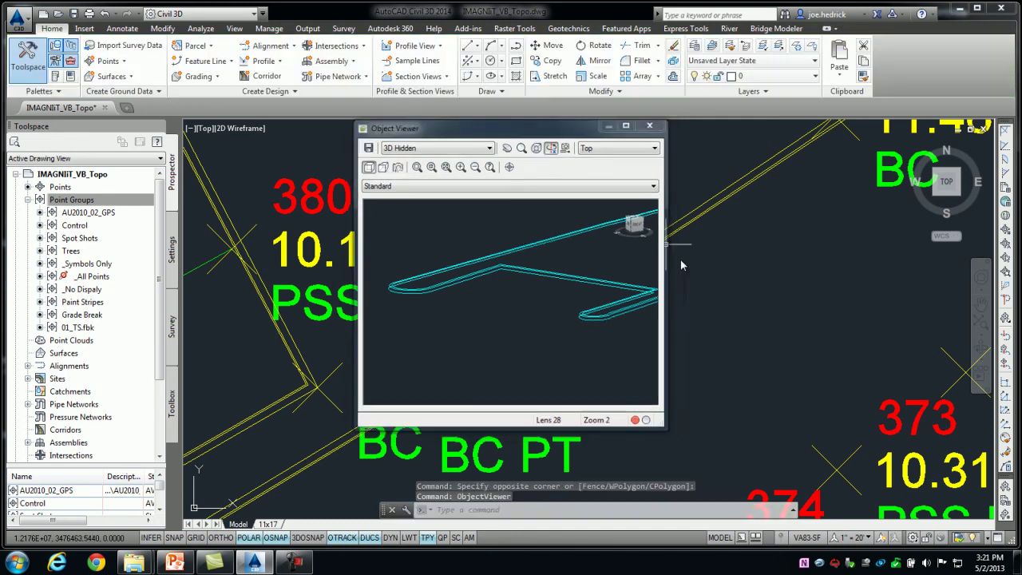
click(649, 126)
Return to an overview of the whole parking lot survey
scroll(719, 217, down, 4)
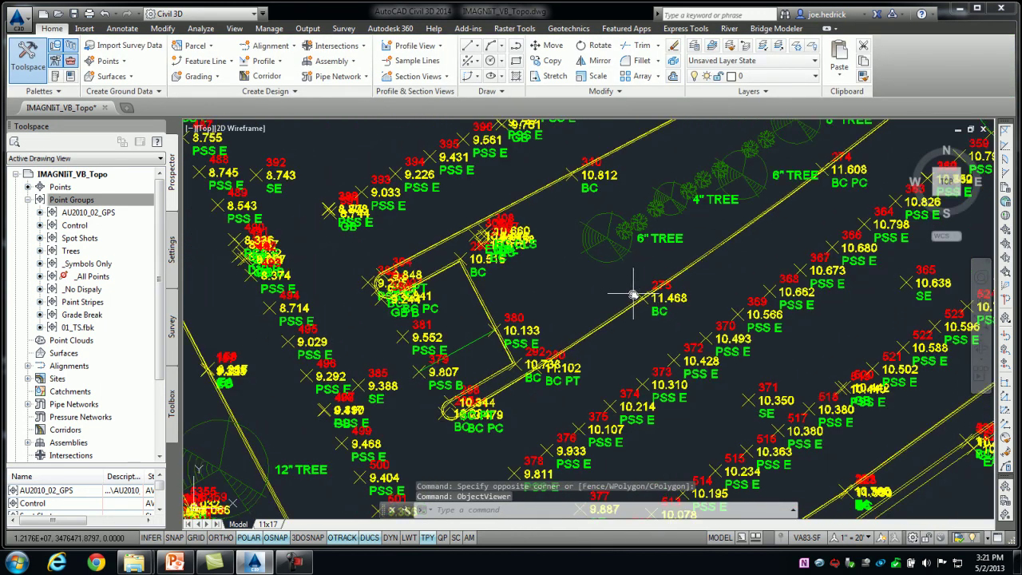
scroll(633, 295, down, 4)
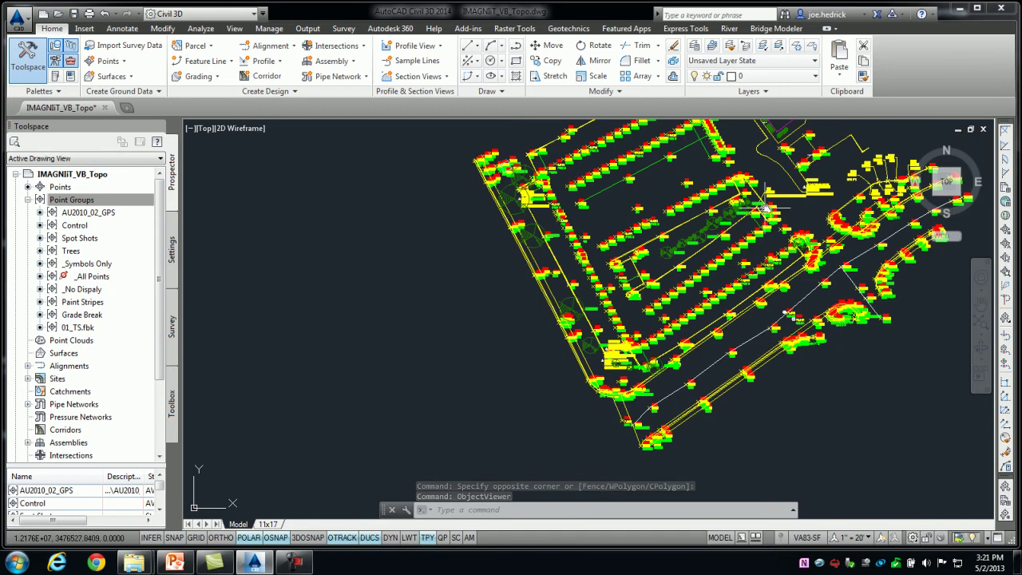
middle_drag(765, 209, 601, 285)
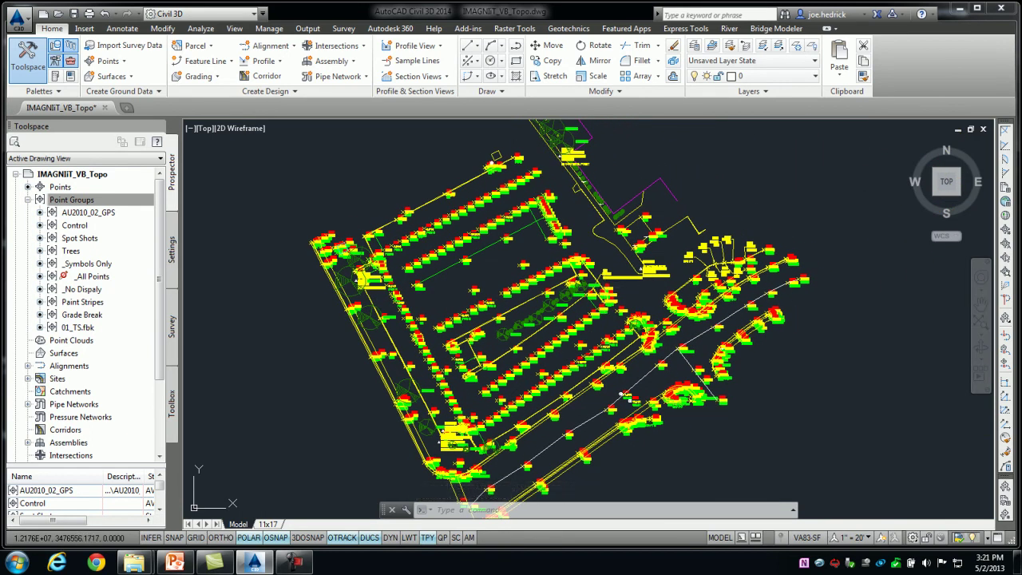